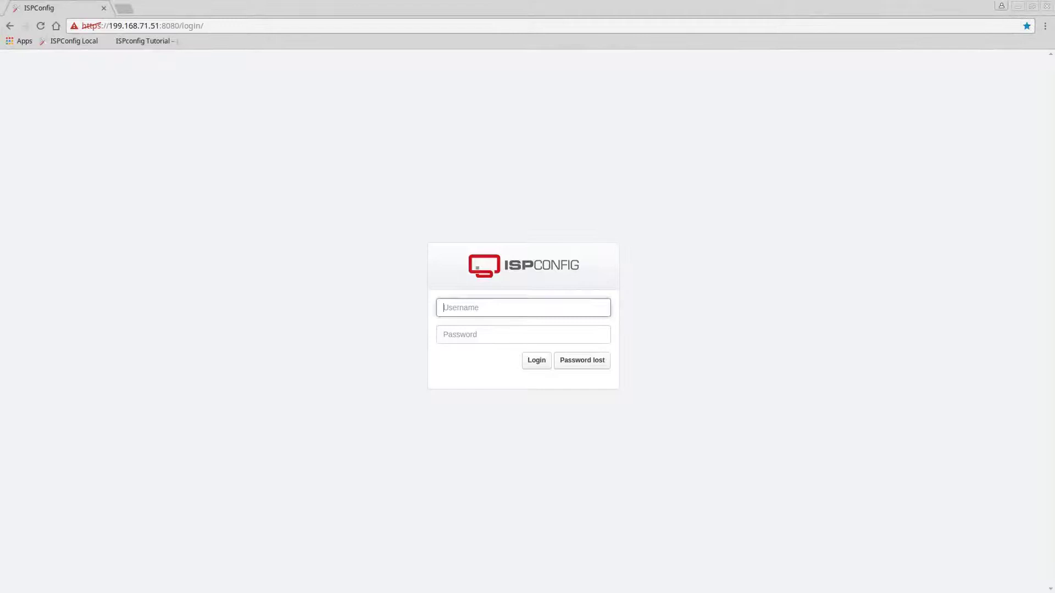
# Log in with the client account's username and password after one failed attempt, reaching the Home dashboard.
pyautogui.write('freela')
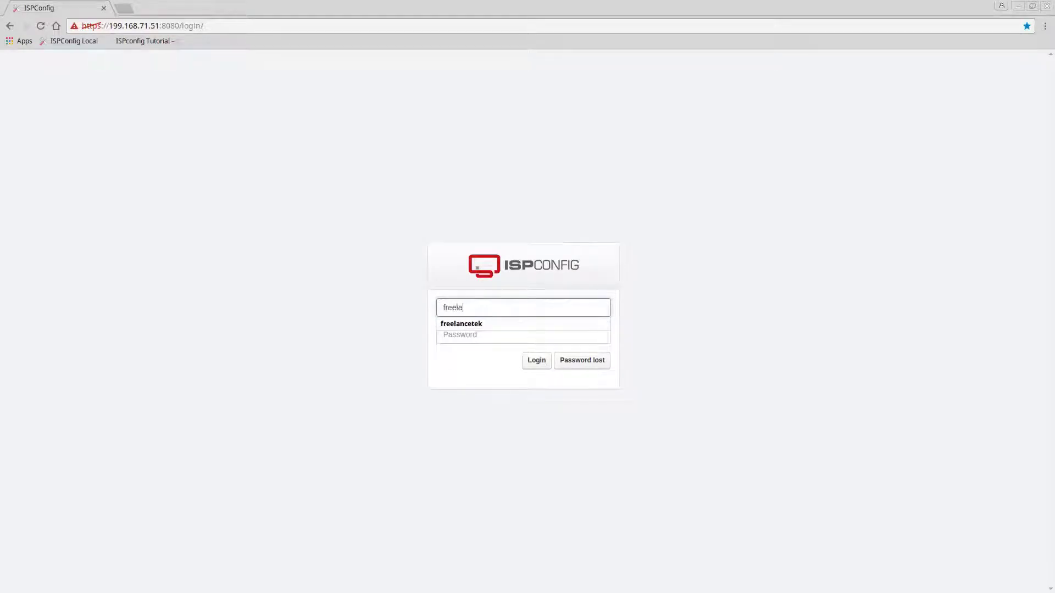
pyautogui.write('ncetek')
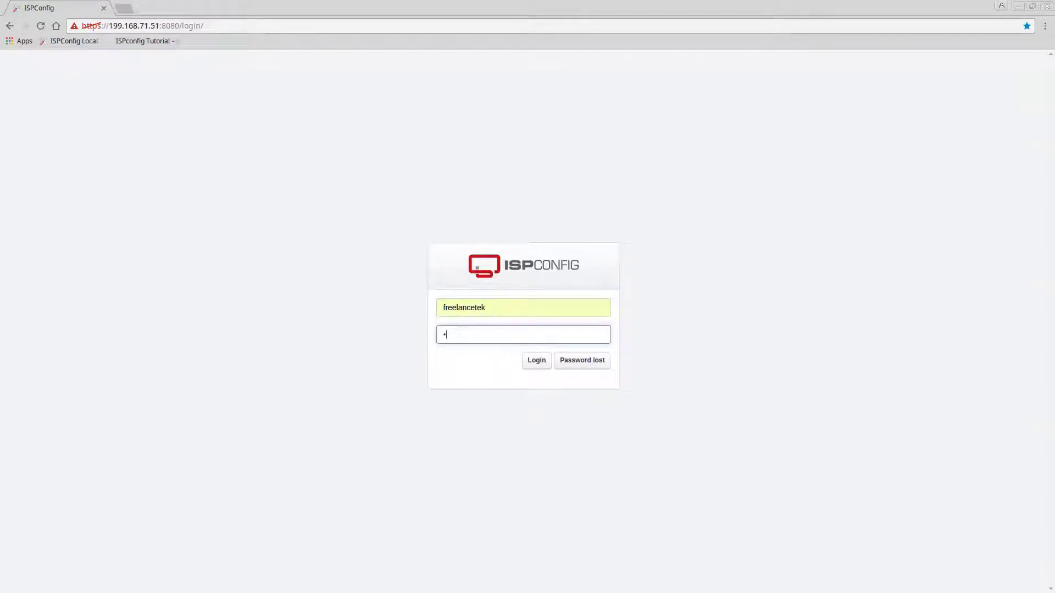
pyautogui.press('Return')
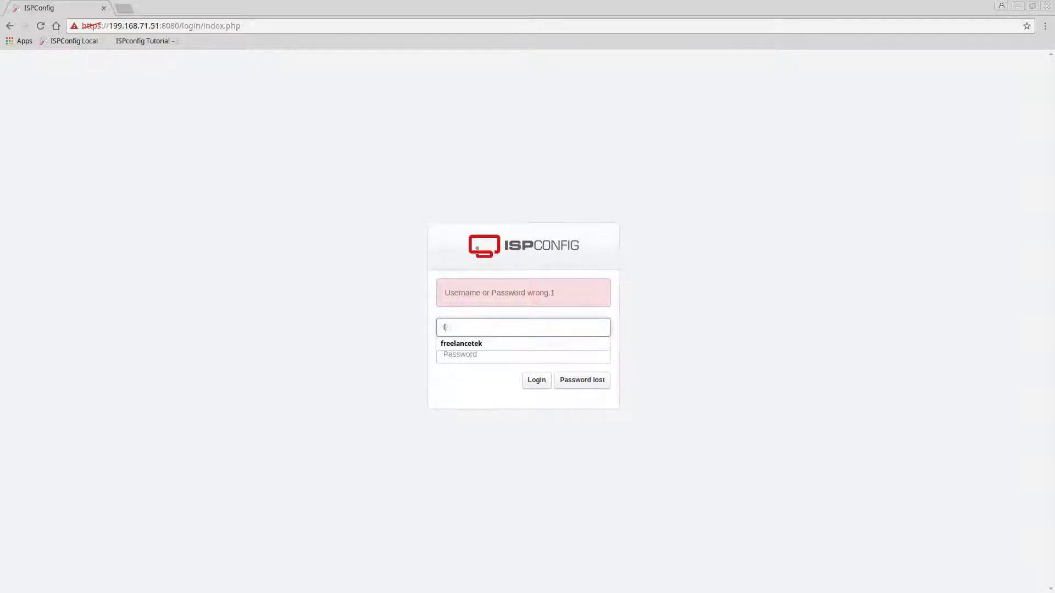
pyautogui.write('free')
pyautogui.press('Down')
pyautogui.press('Return')
pyautogui.press('Tab')
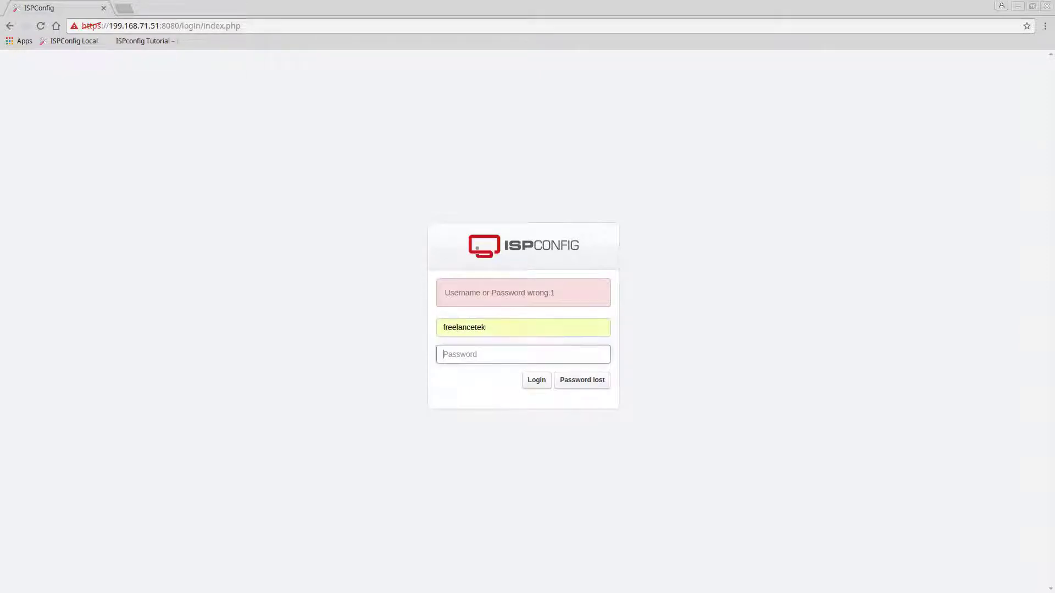
pyautogui.write('**********')
pyautogui.press('Return')
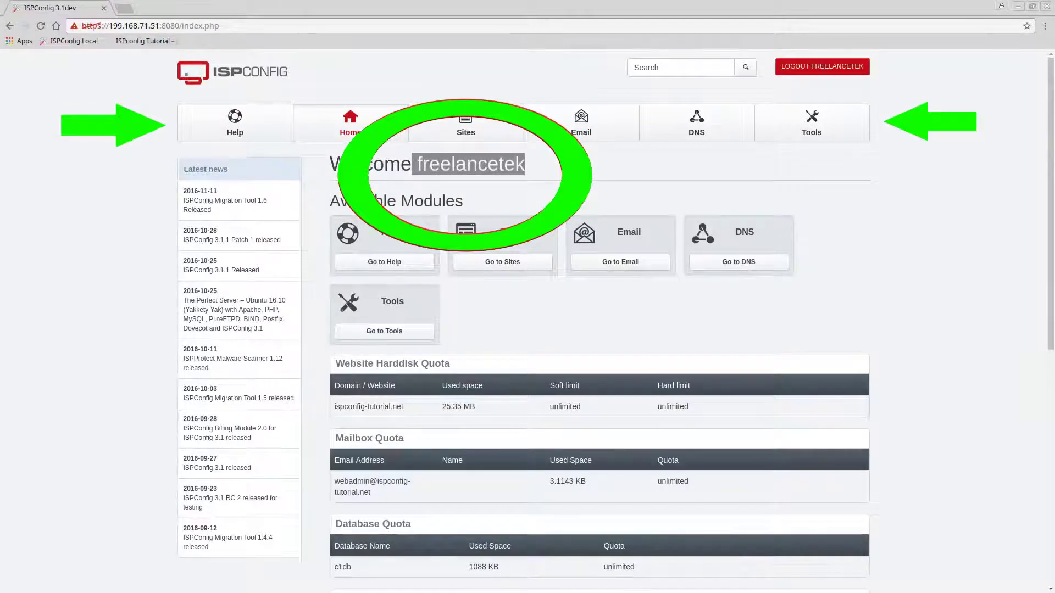
# Scroll down and back up the client's Home dashboard to review the quota tables.
pyautogui.scroll(-3, 598, 322)
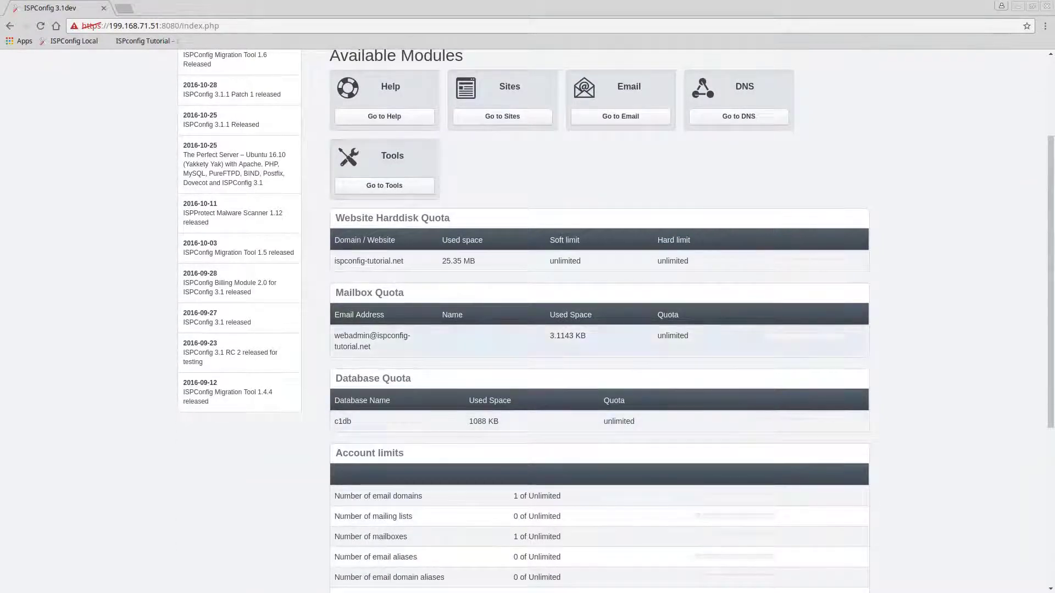
pyautogui.scroll(1, 599, 322)
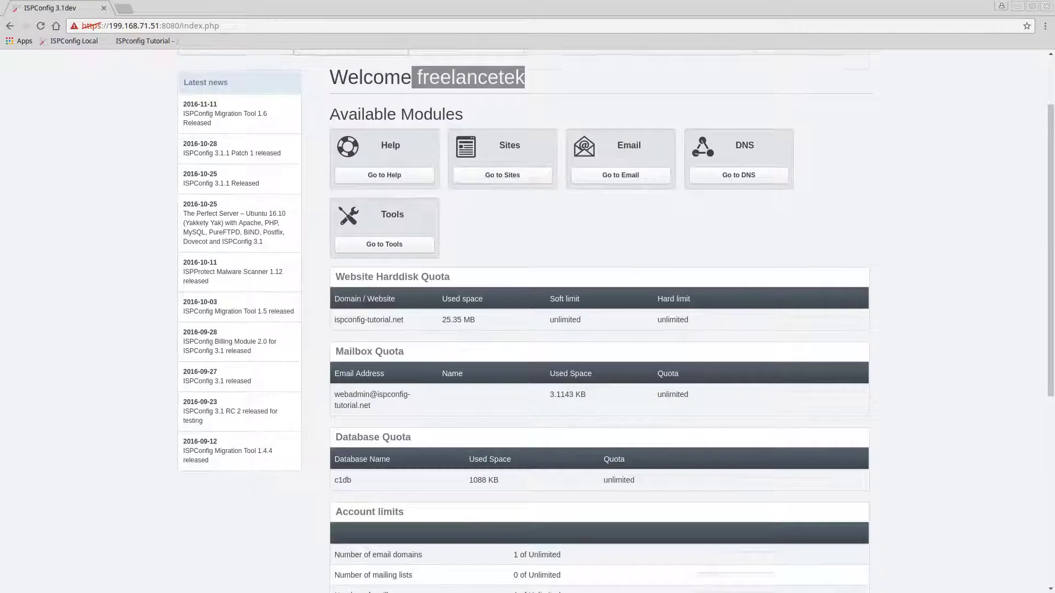
pyautogui.scroll(2, 599, 321)
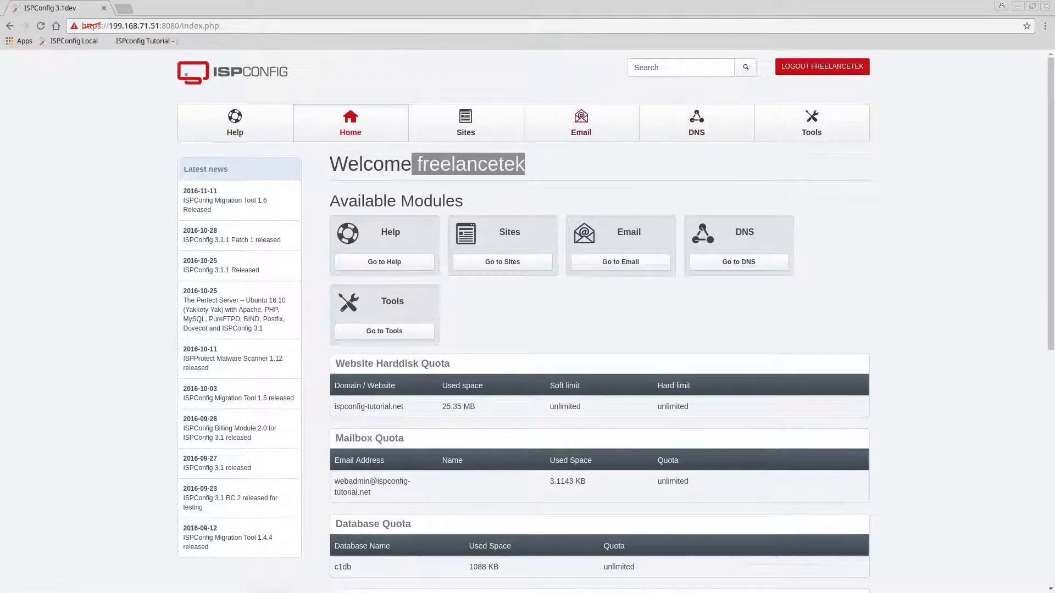
# Open the client's Websites list, showing ispconfig-tutorial.net on vbox-server.
pyautogui.click(465, 124)
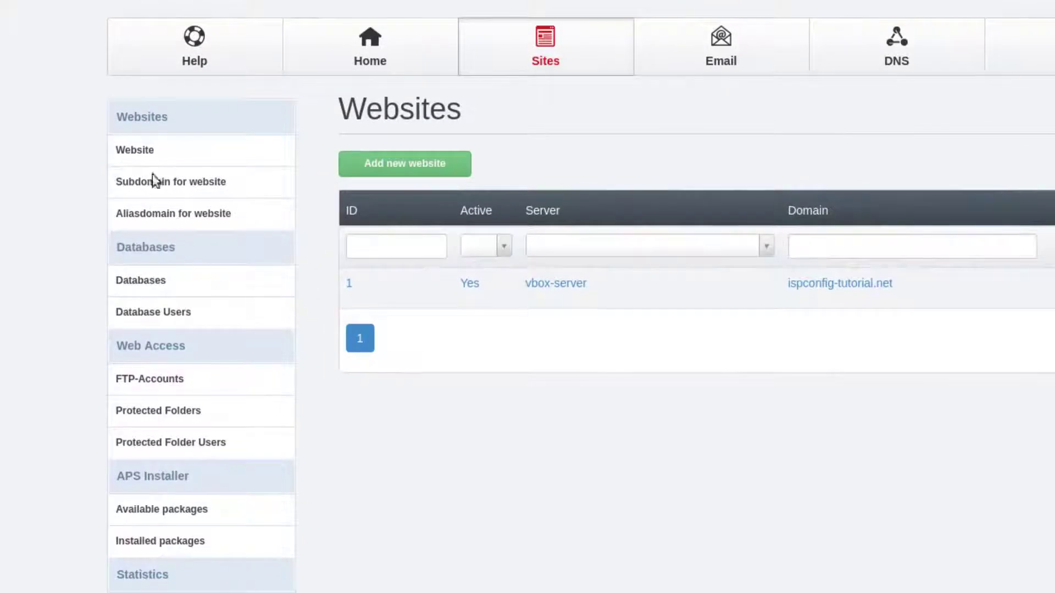
pyautogui.click(137, 150)
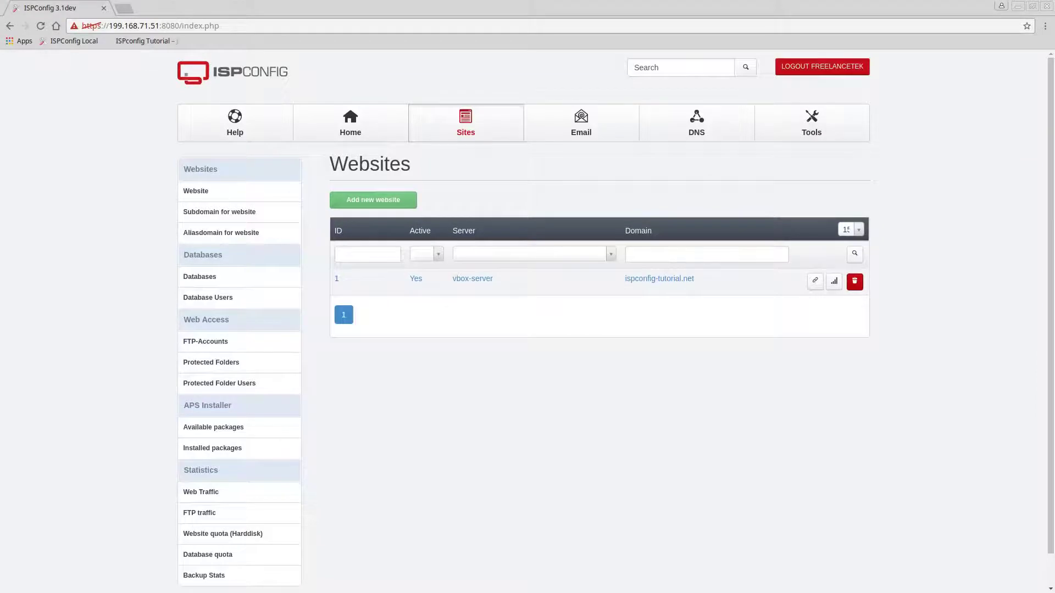
# Log out of the client account and sign in as the marketing reseller account.
pyautogui.click(822, 66)
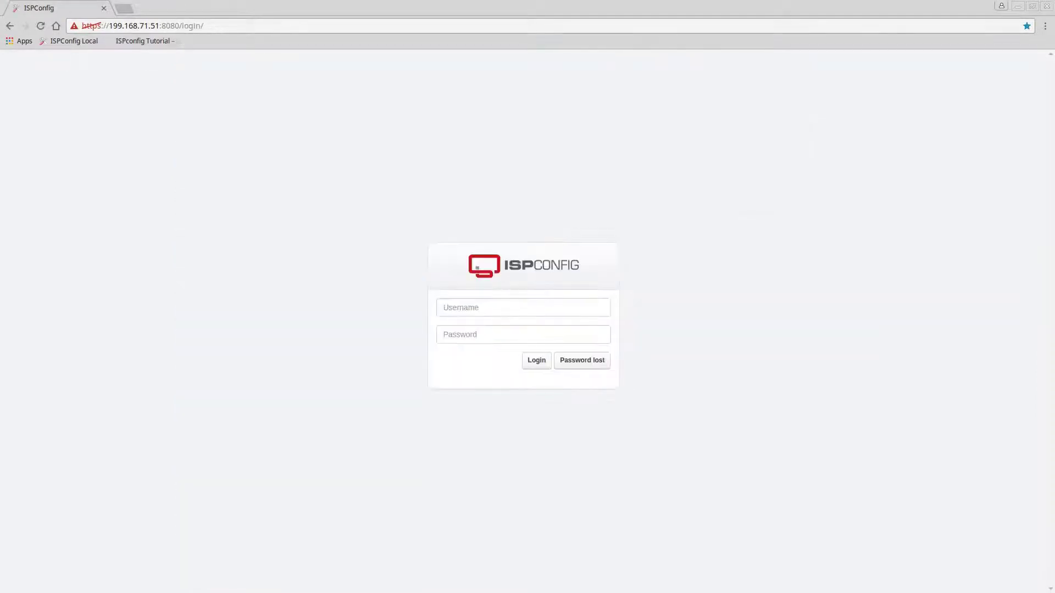
pyautogui.click(522, 307)
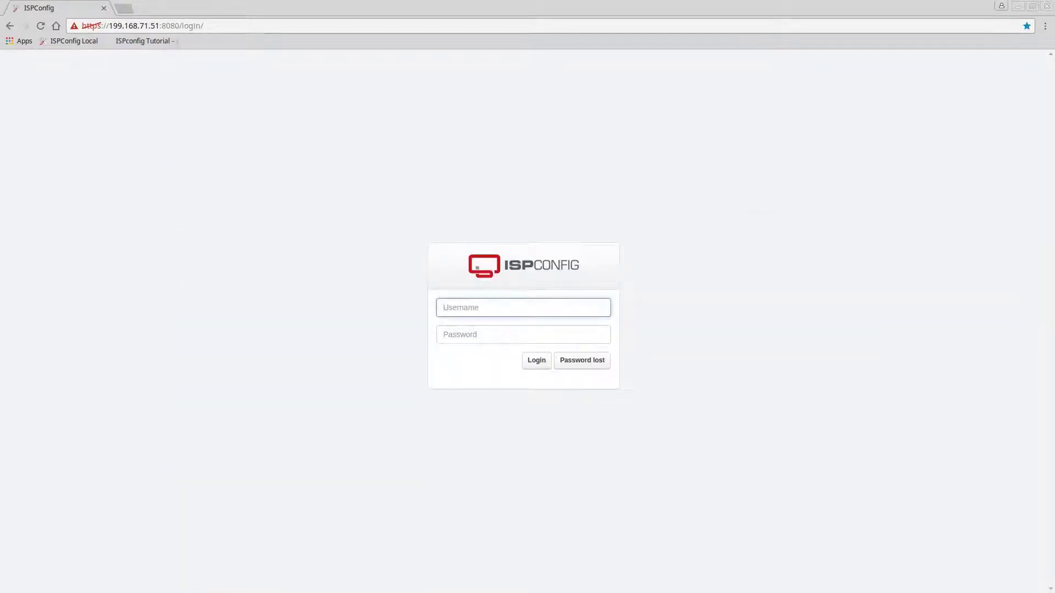
pyautogui.write('mar')
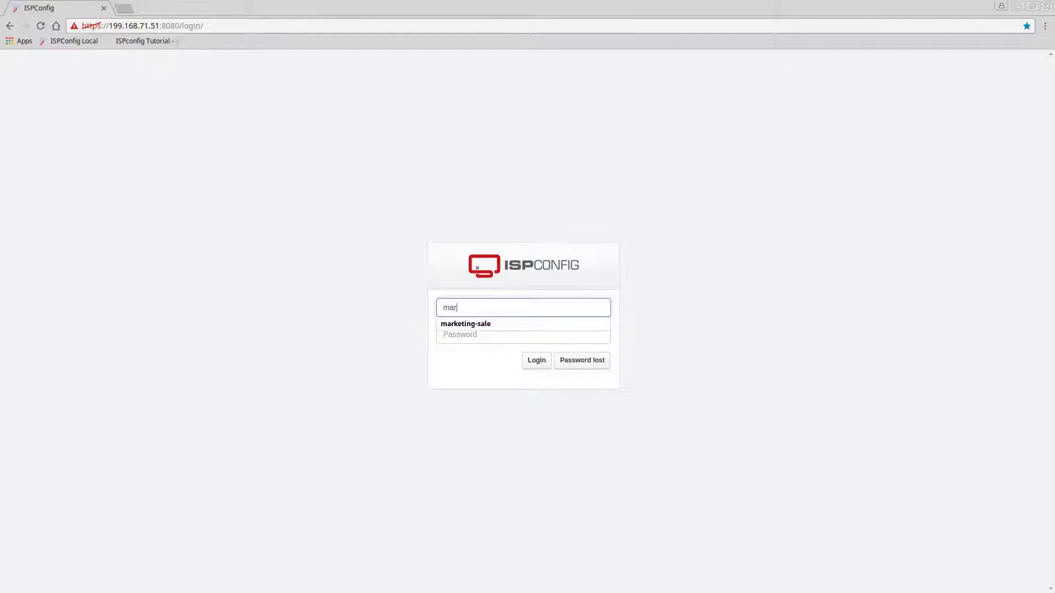
pyautogui.write('keting')
pyautogui.press('Down')
pyautogui.press('Return')
pyautogui.press('Tab')
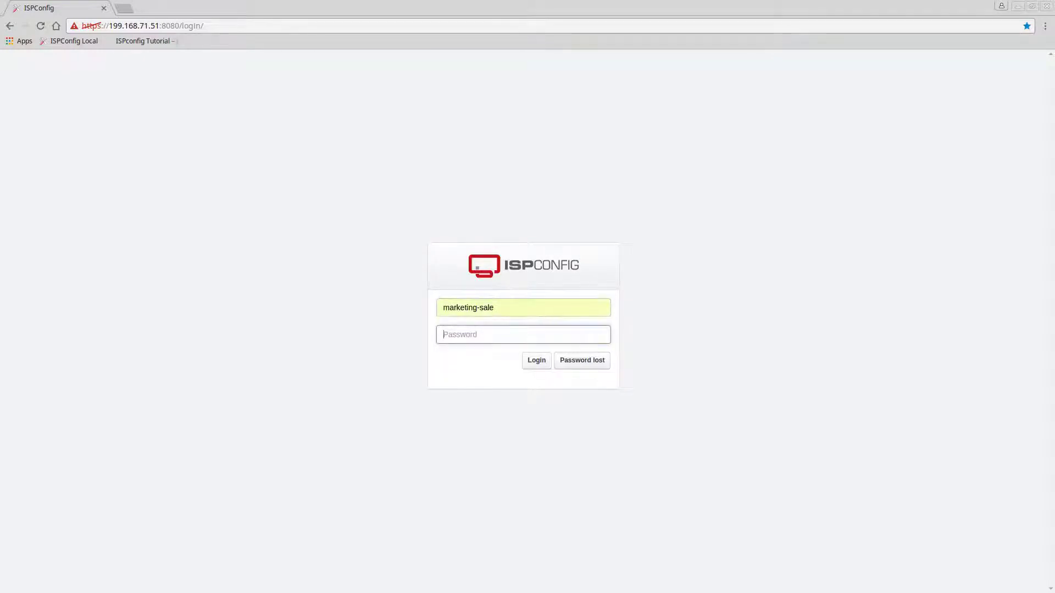
pyautogui.write('********')
pyautogui.press('Return')
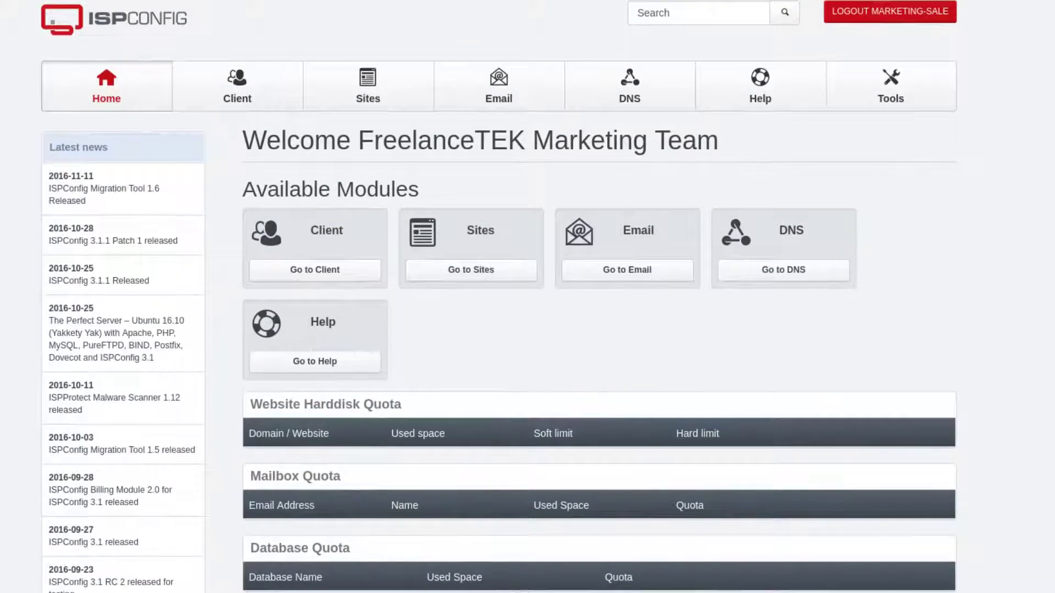
# Look over the reseller's Sites module and dashboard, then open the empty Clients list.
pyautogui.click(417, 268)
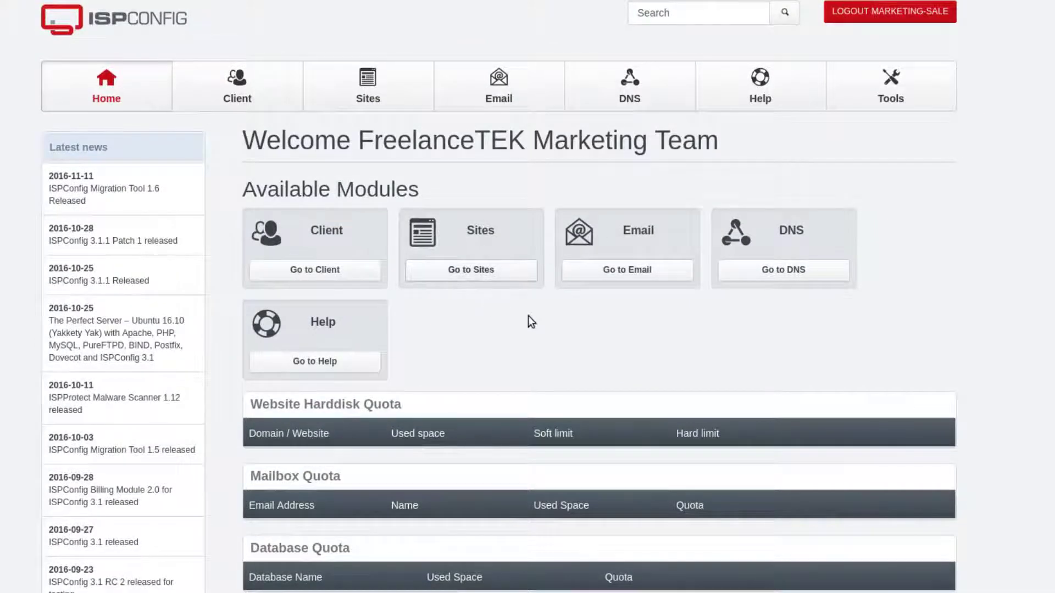
pyautogui.scroll(-4, 549, 327)
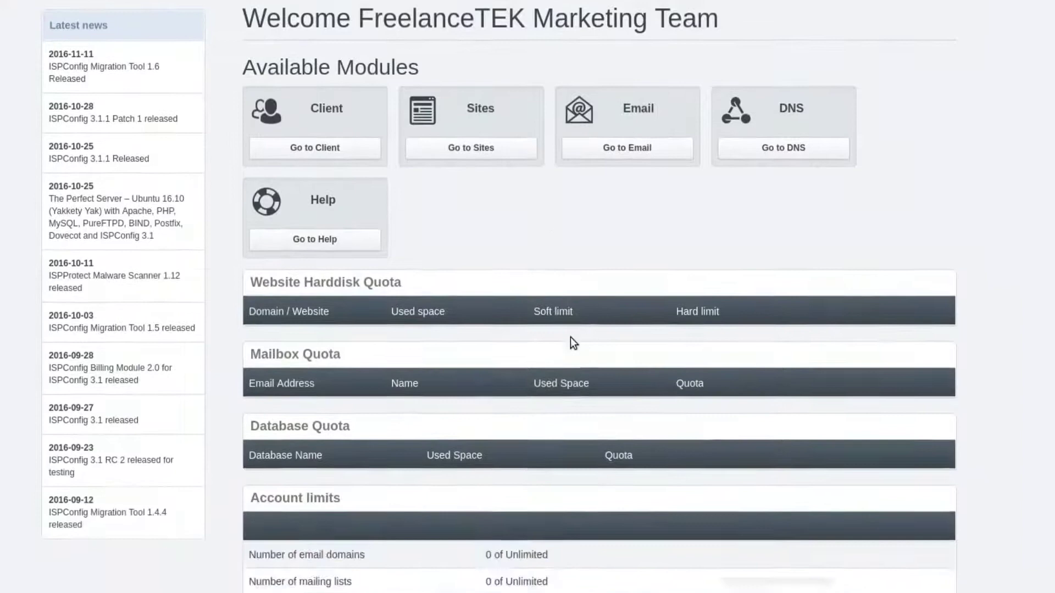
pyautogui.scroll(-1, 570, 338)
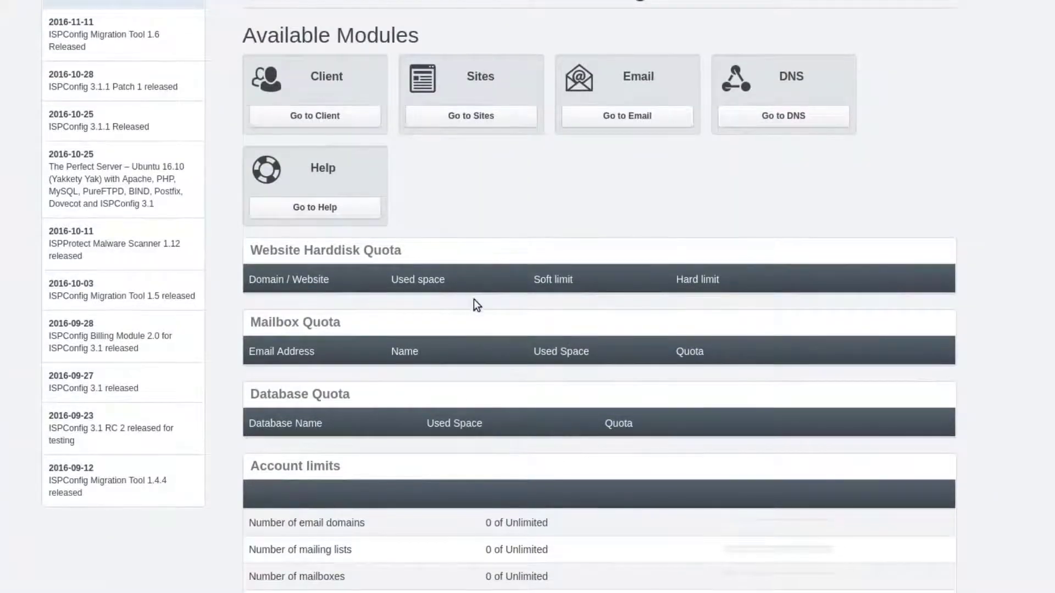
pyautogui.scroll(4, 476, 305)
pyautogui.scroll(-2, 358, 282)
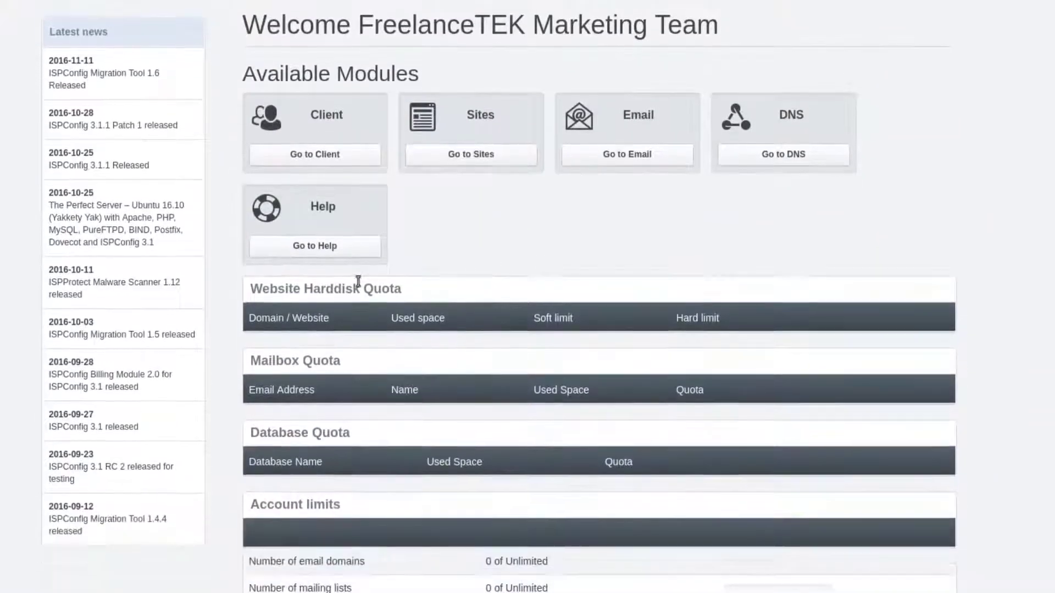
pyautogui.scroll(-1, 542, 401)
pyautogui.scroll(2, 538, 381)
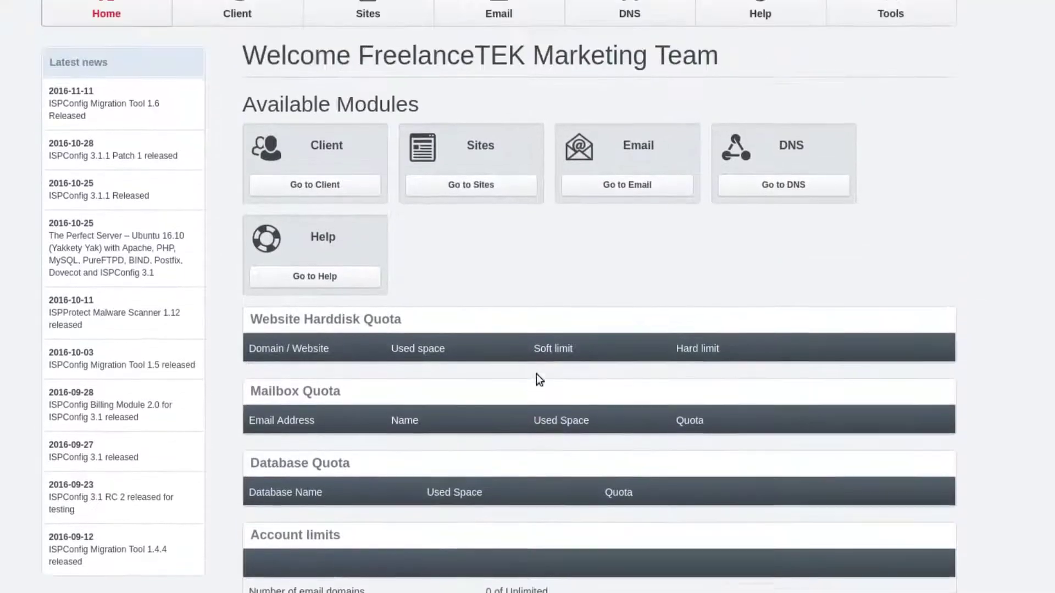
pyautogui.scroll(3, 536, 377)
pyautogui.click(289, 80)
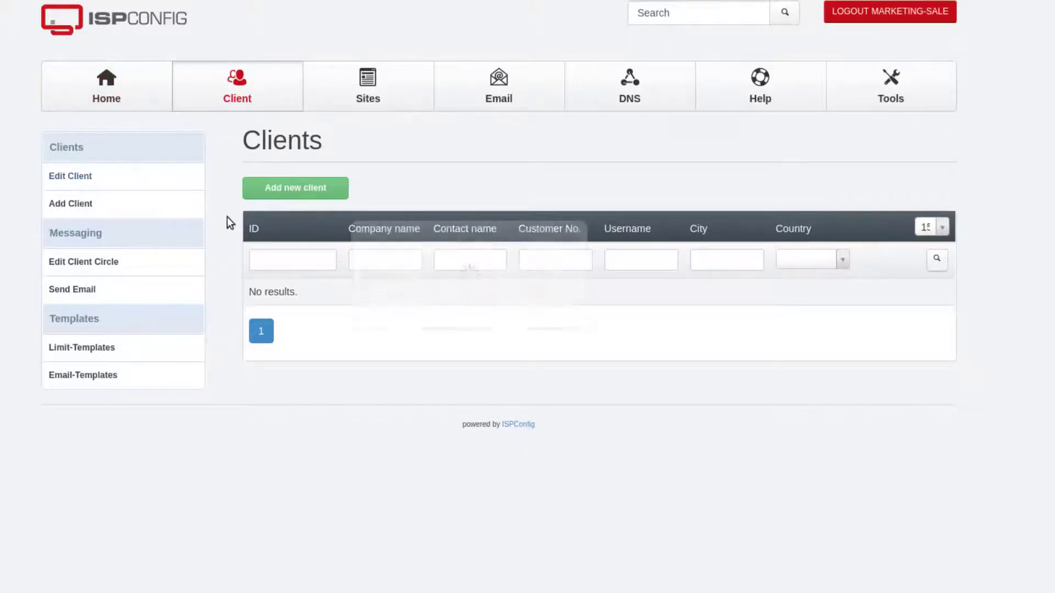
# Add a new client, opening a blank Address form with Customer No. R2C1.
pyautogui.click(288, 193)
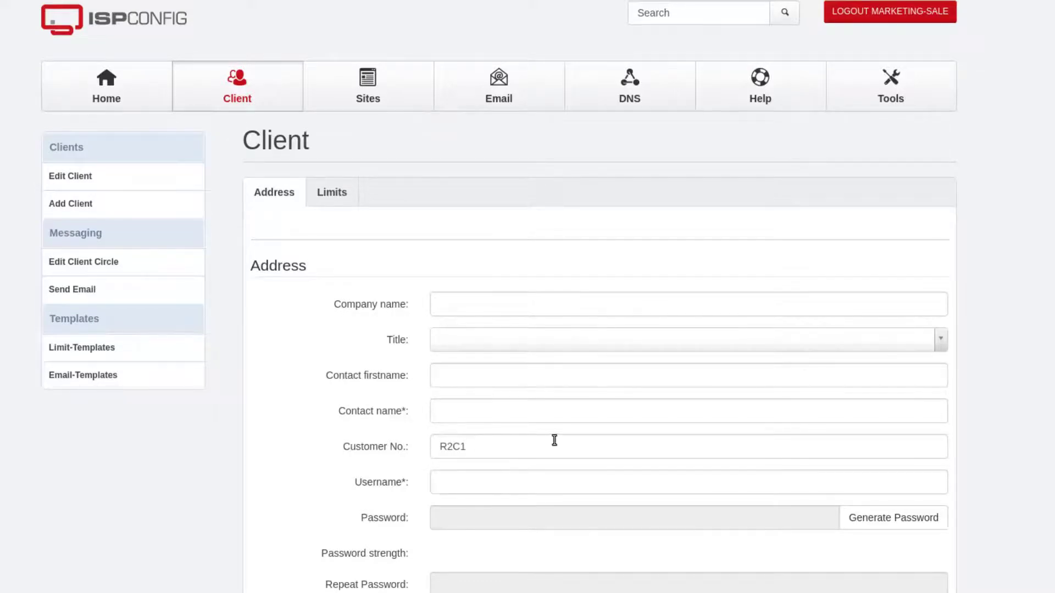
pyautogui.scroll(-1, 553, 440)
pyautogui.scroll(-1, 541, 426)
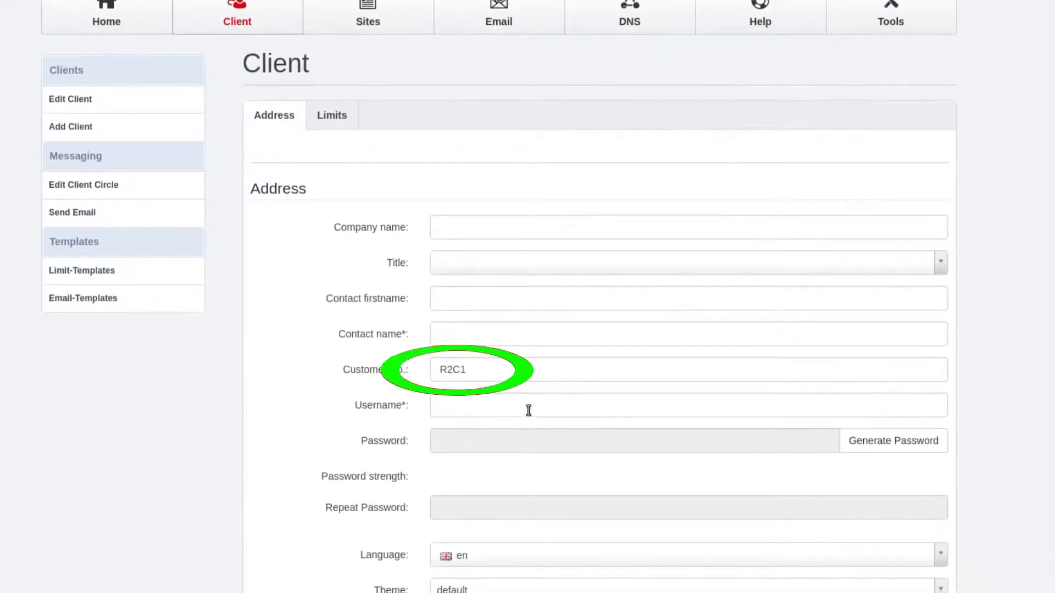
pyautogui.click(475, 374)
pyautogui.moveTo(471, 373); pyautogui.dragTo(431, 373)
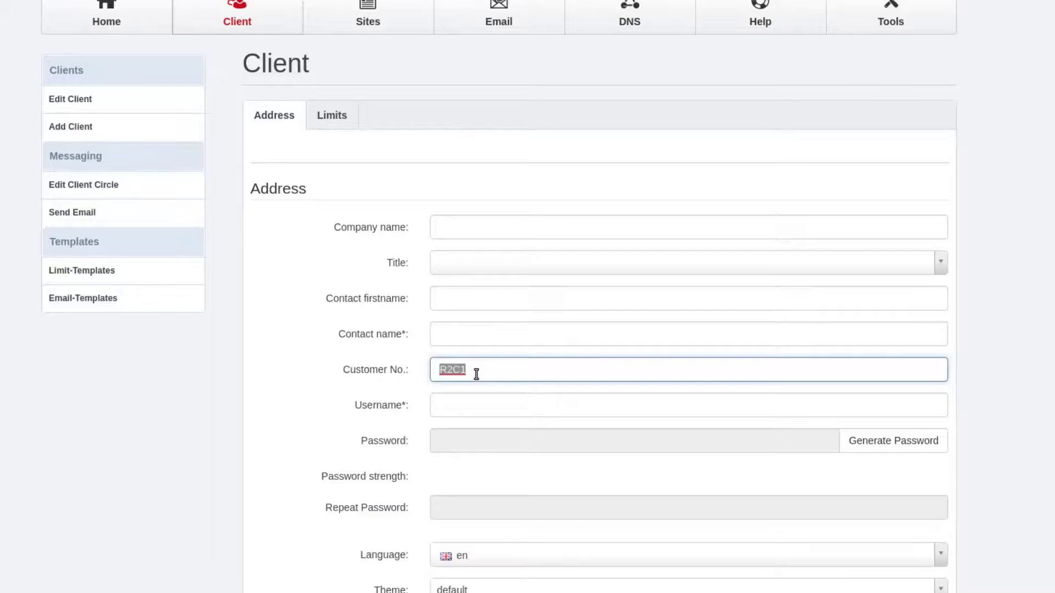
pyautogui.scroll(-4, 447, 349)
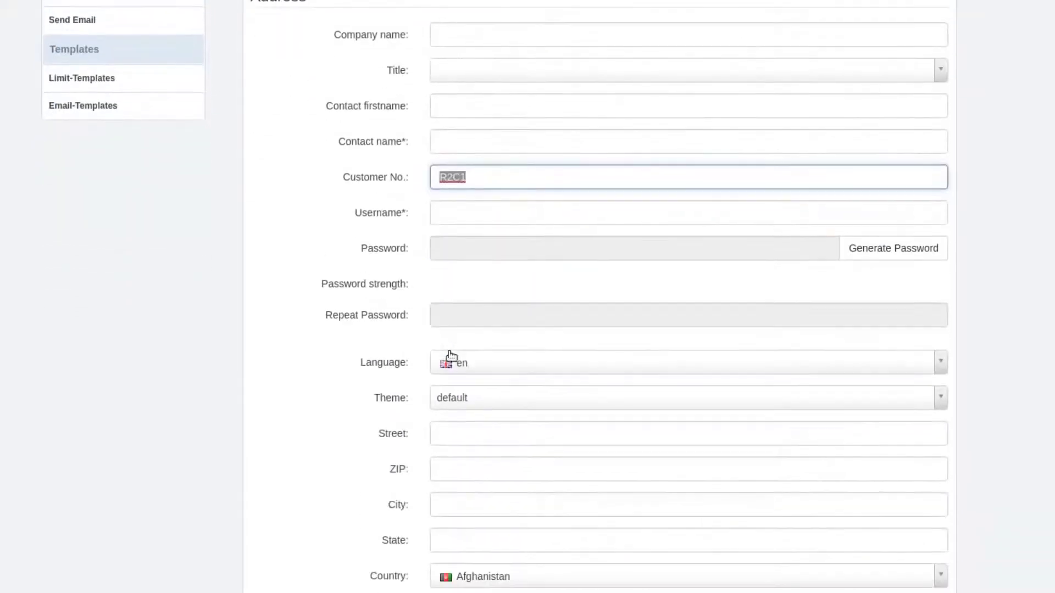
pyautogui.scroll(2, 456, 356)
pyautogui.scroll(2, 457, 356)
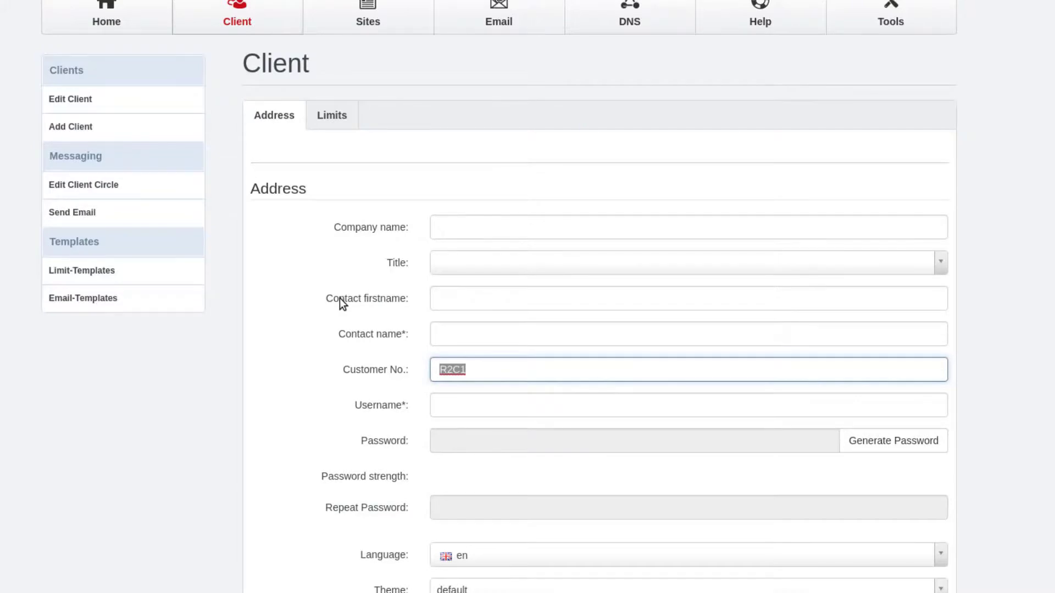
pyautogui.scroll(2, 467, 229)
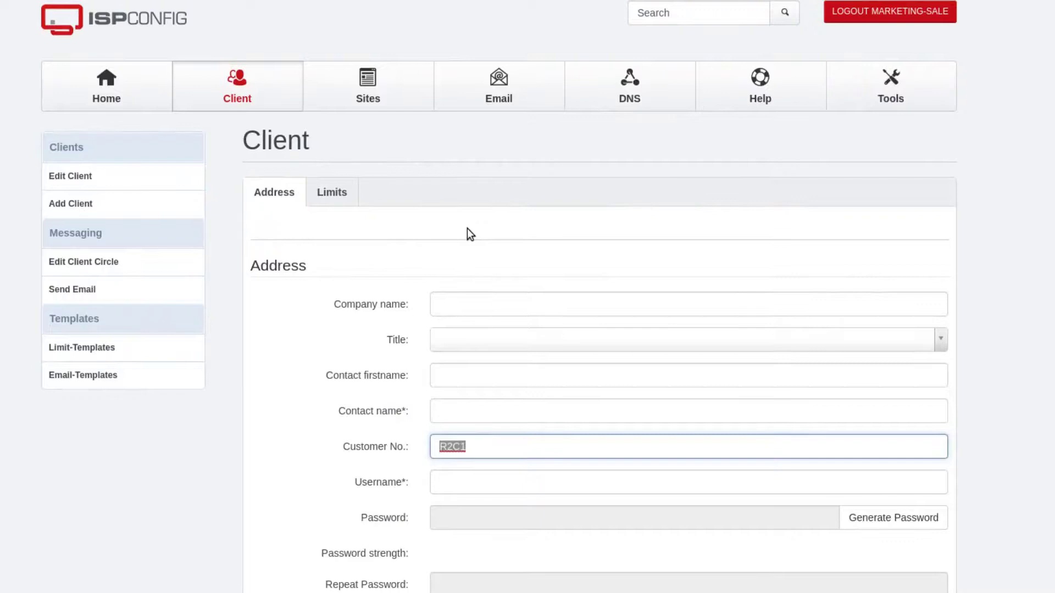
pyautogui.scroll(-10, 431, 220)
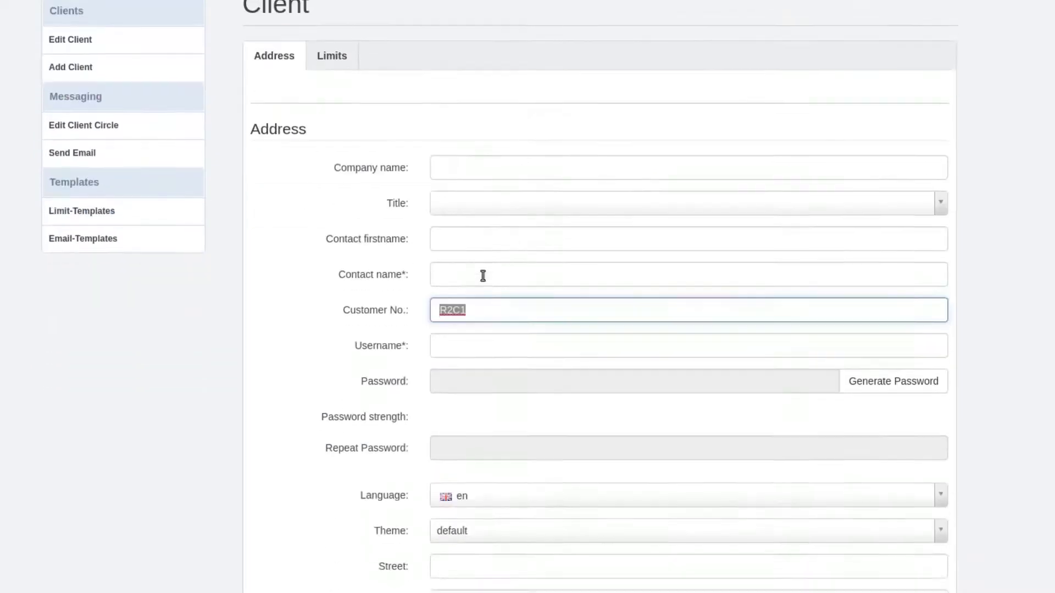
pyautogui.scroll(-6, 631, 323)
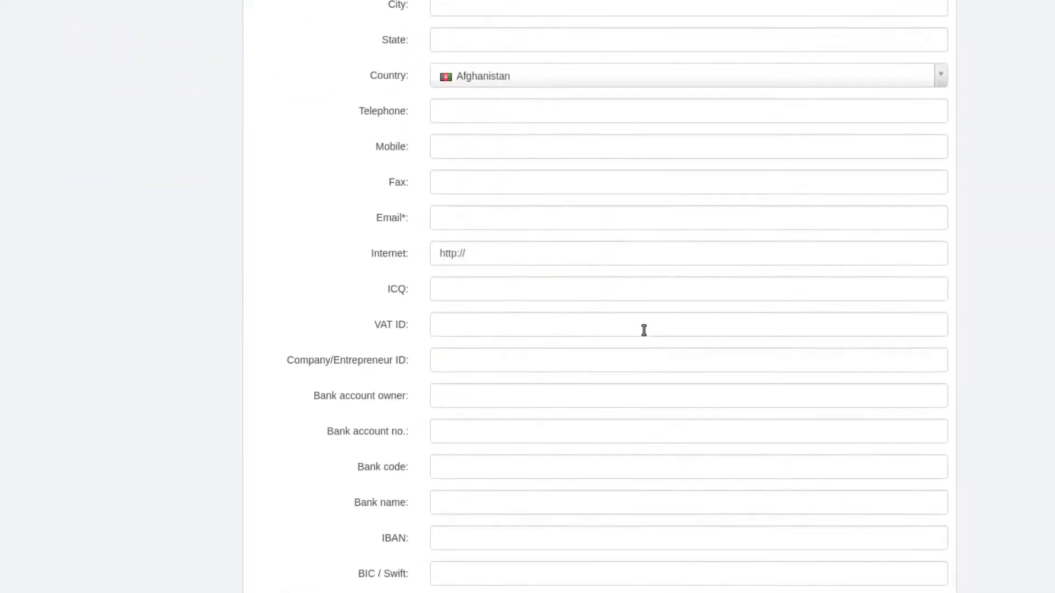
pyautogui.scroll(-2, 498, 379)
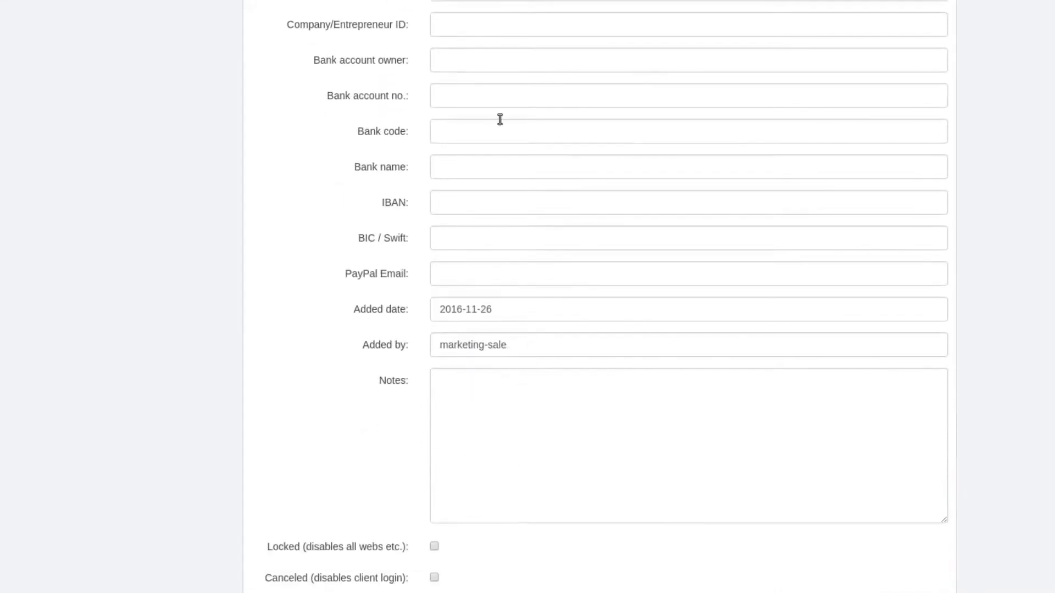
pyautogui.scroll(10, 616, 206)
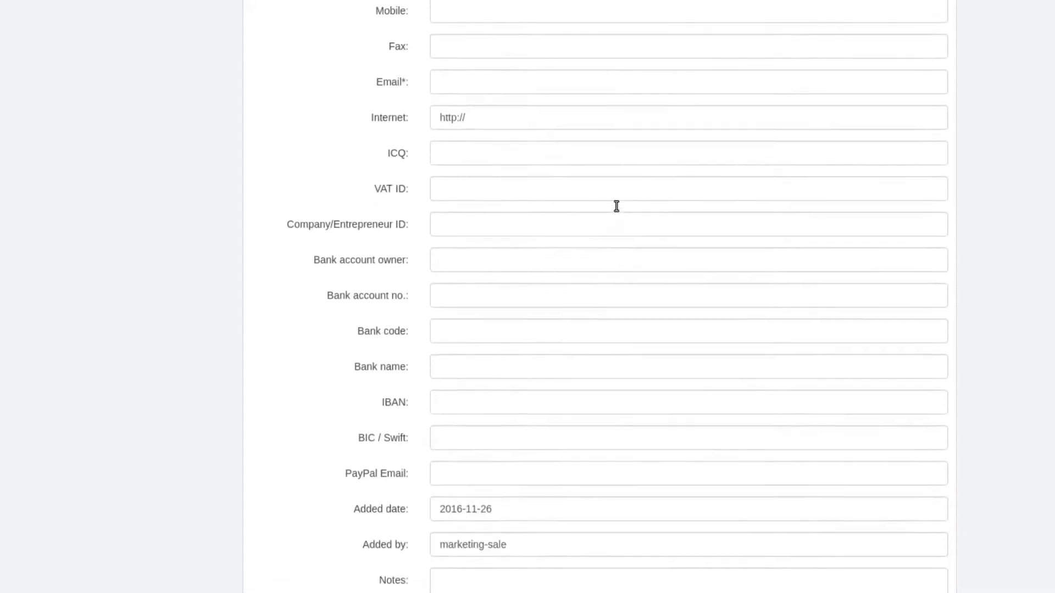
pyautogui.scroll(8, 617, 206)
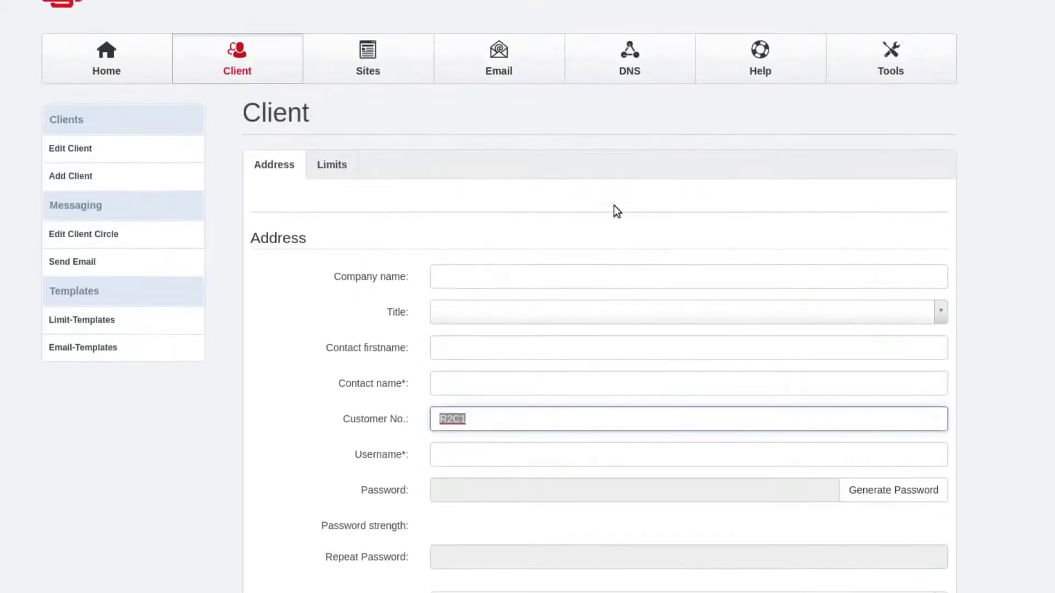